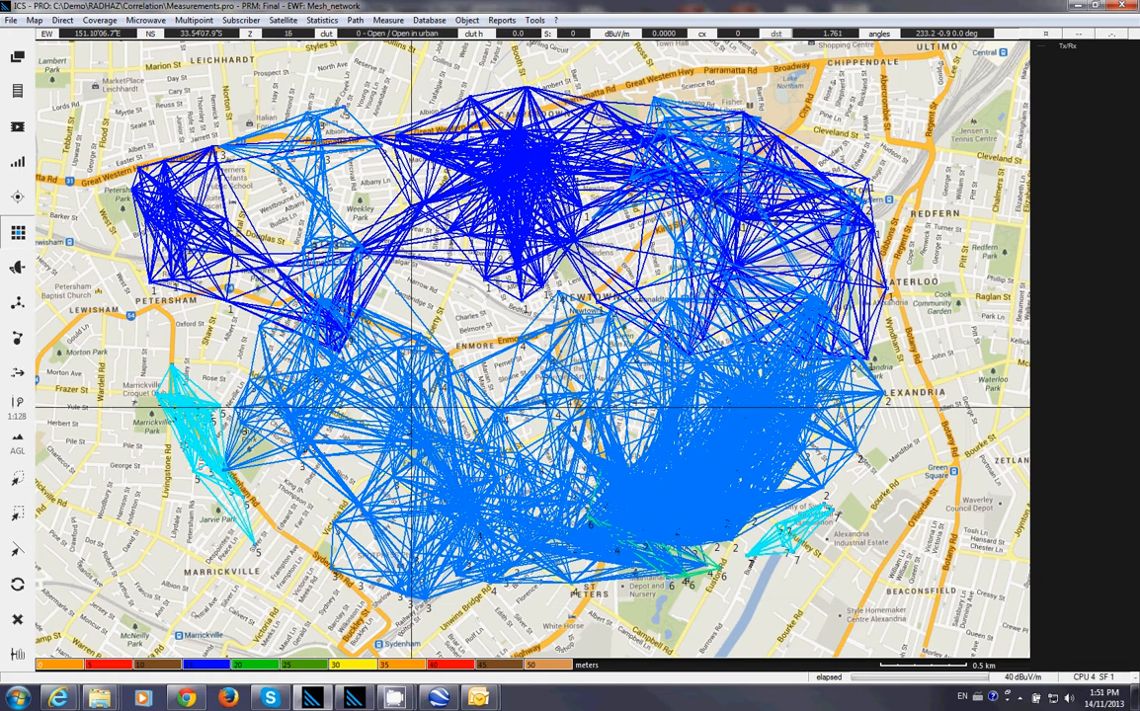
# Open the site search from clusters setup in the subscriber clustering functions and reposition its dialog over the map.
pyautogui.click(240, 20)
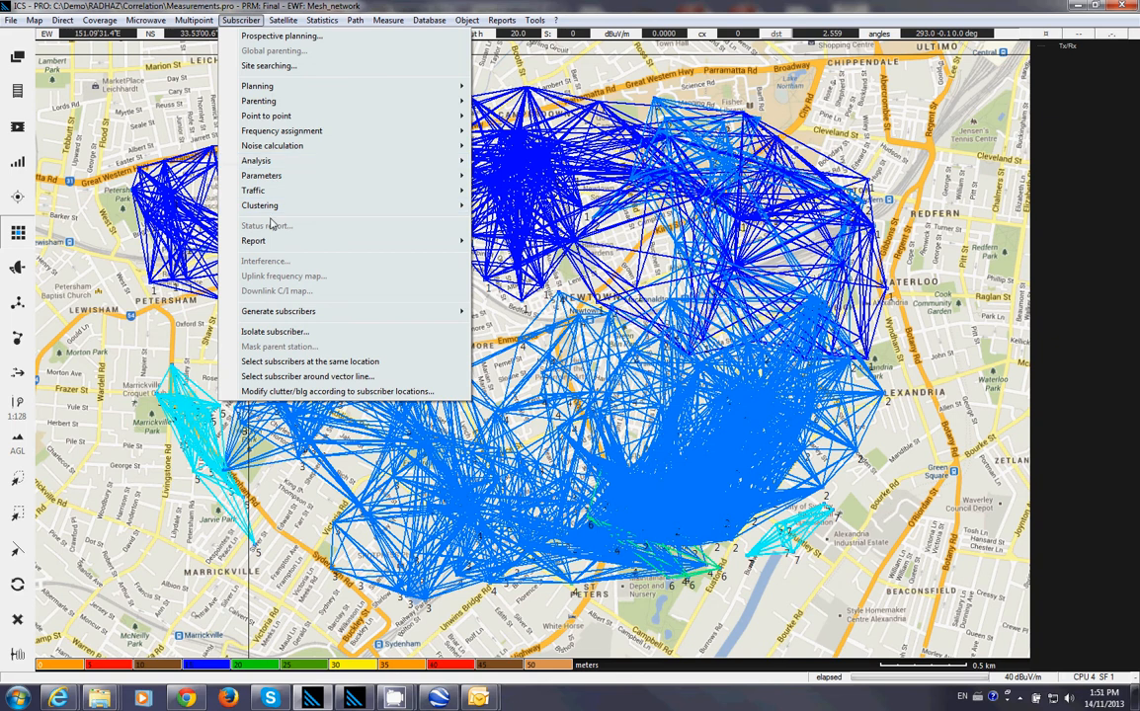
pyautogui.moveTo(258, 205)
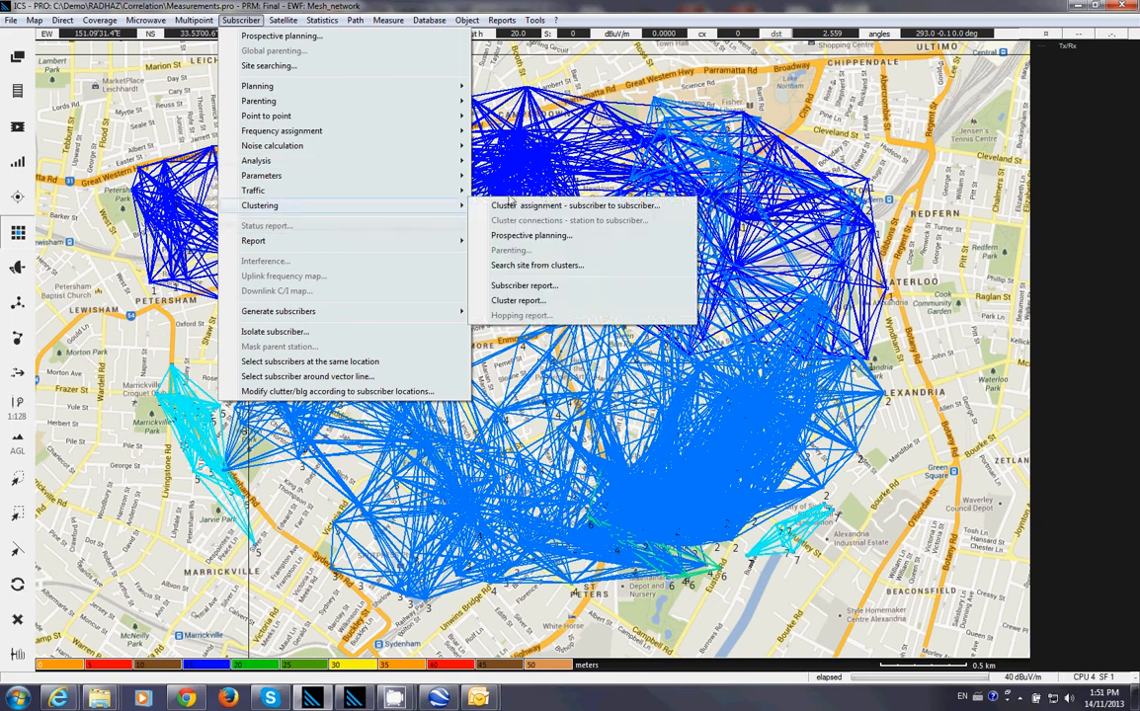
pyautogui.click(567, 267)
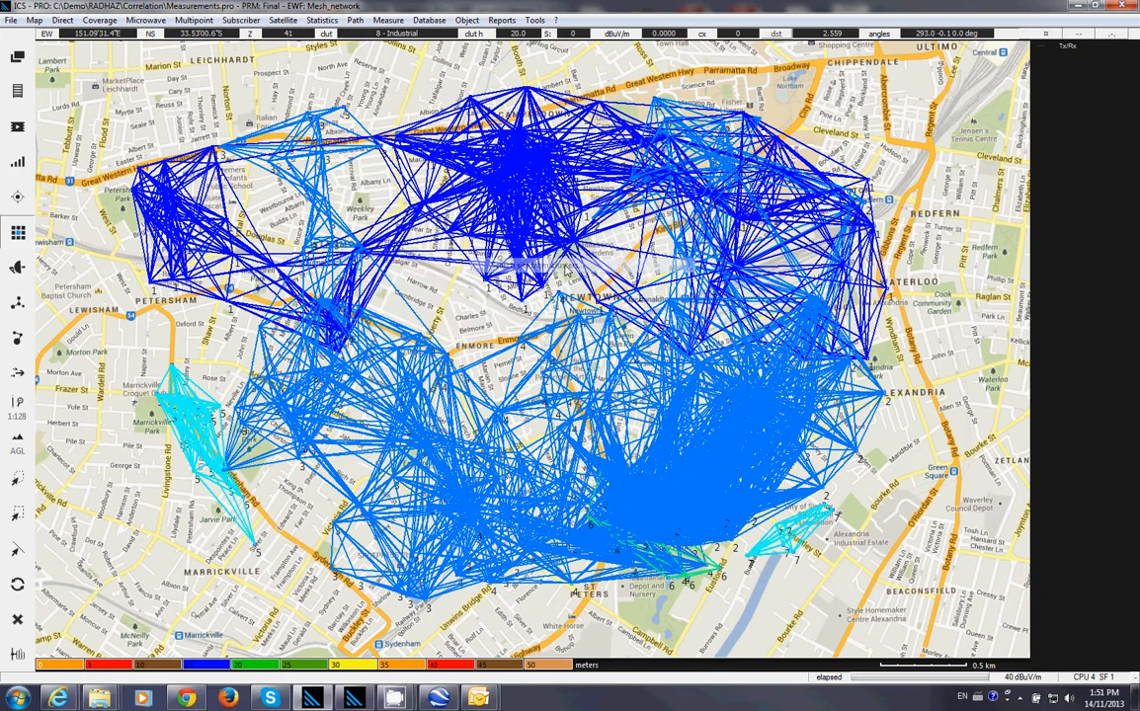
pyautogui.moveTo(482, 104); pyautogui.dragTo(470, 135)
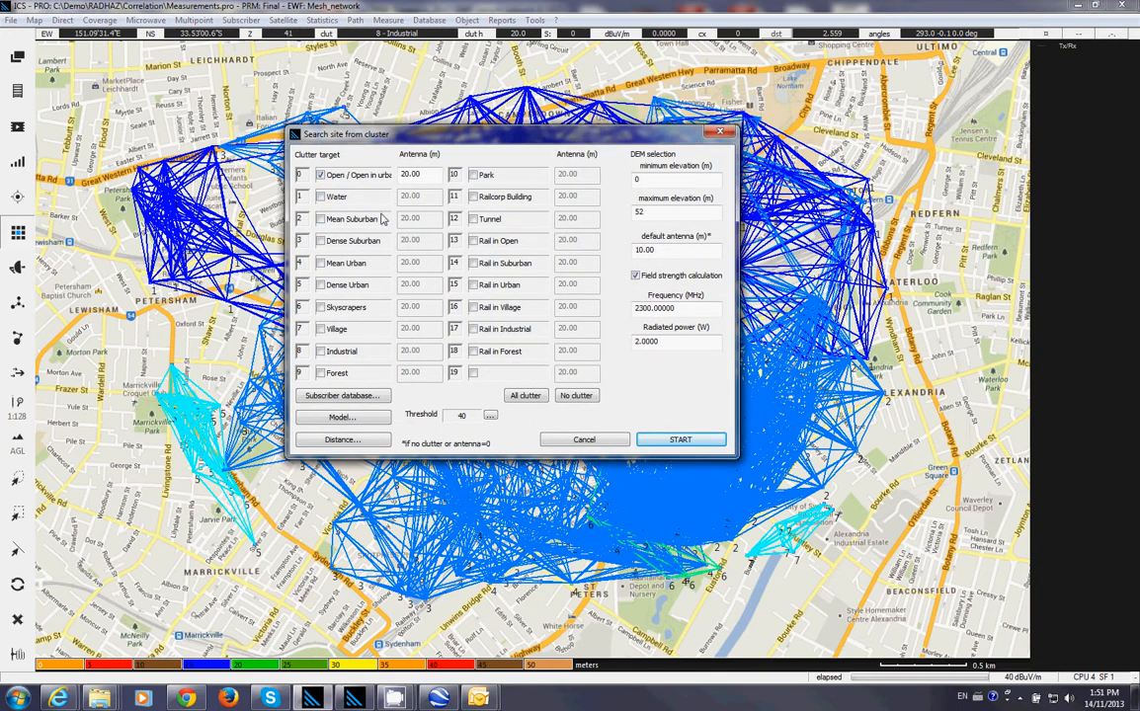
pyautogui.moveTo(385, 138); pyautogui.dragTo(373, 139)
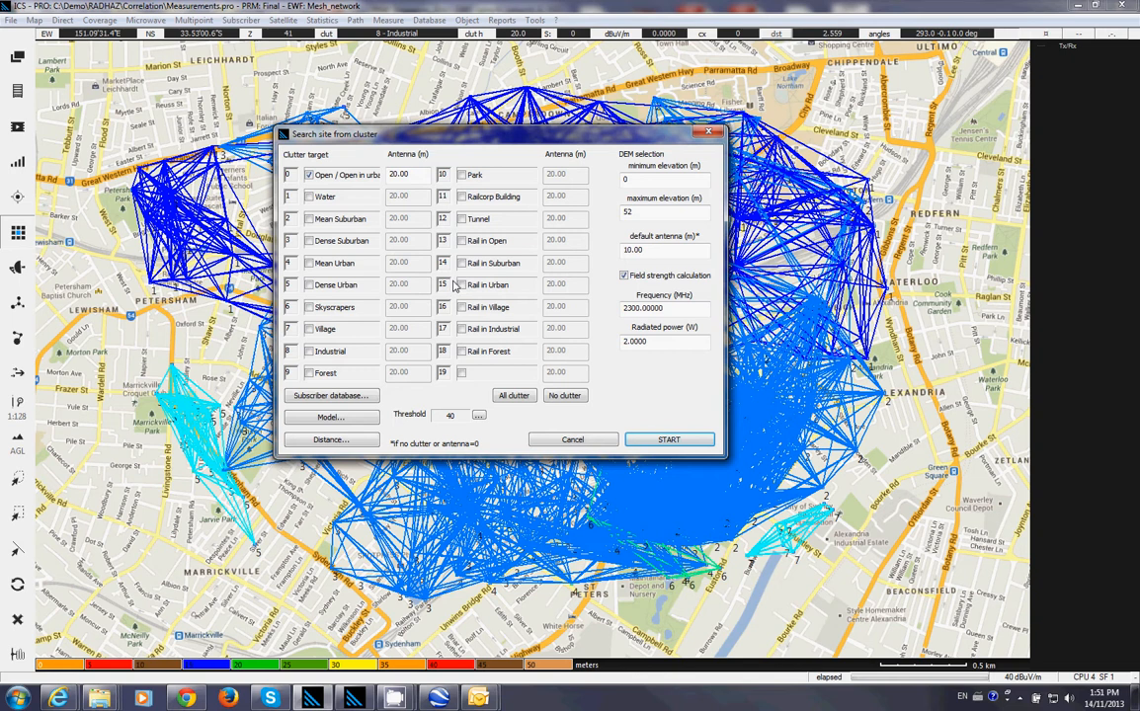
# Load the video_subs subscriber database with all its subscribers selected for the site search.
pyautogui.click(344, 400)
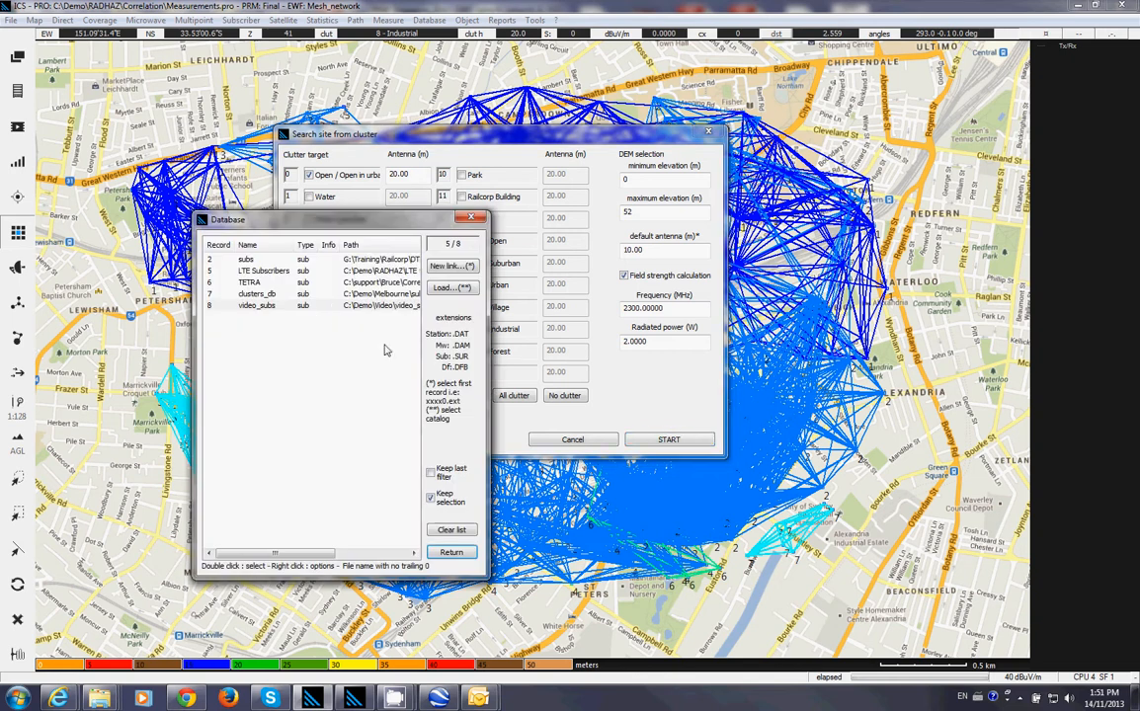
pyautogui.doubleClick(293, 309)
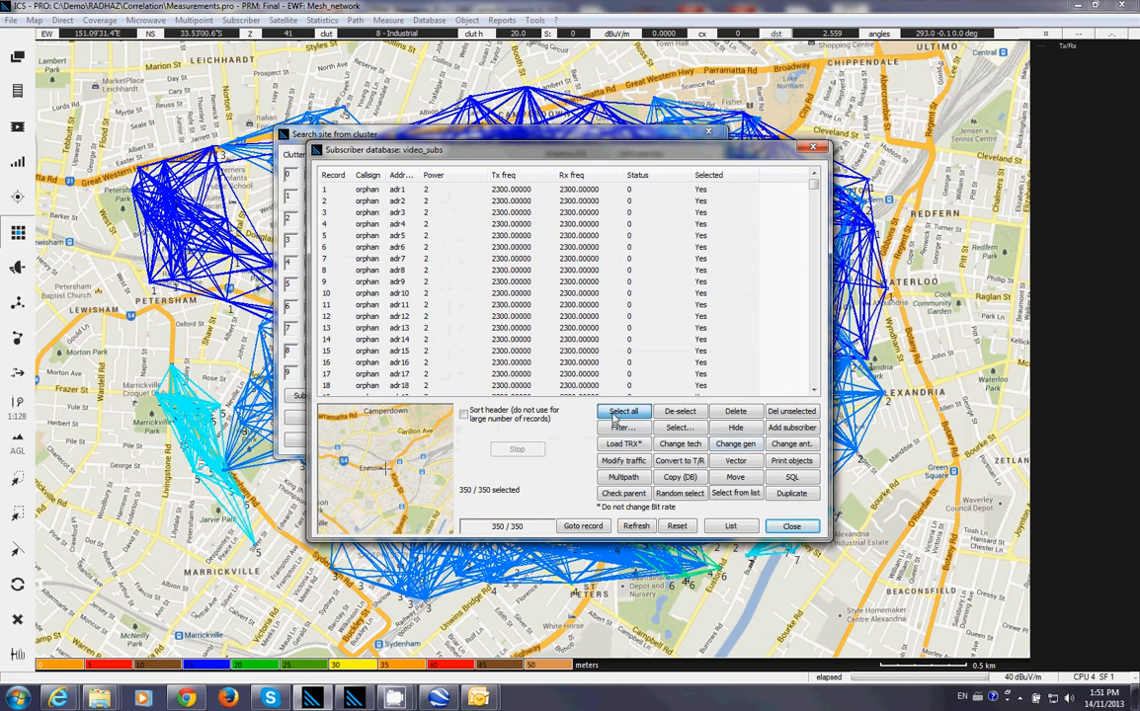
pyautogui.click(791, 526)
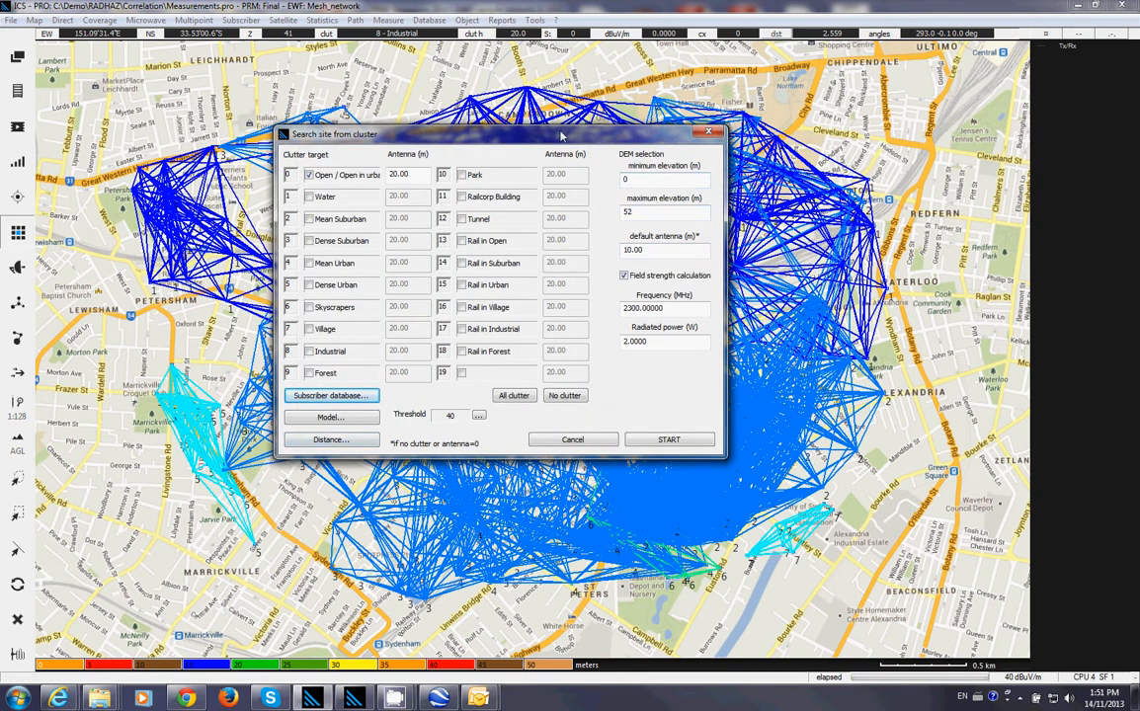
pyautogui.moveTo(561, 136); pyautogui.dragTo(531, 137)
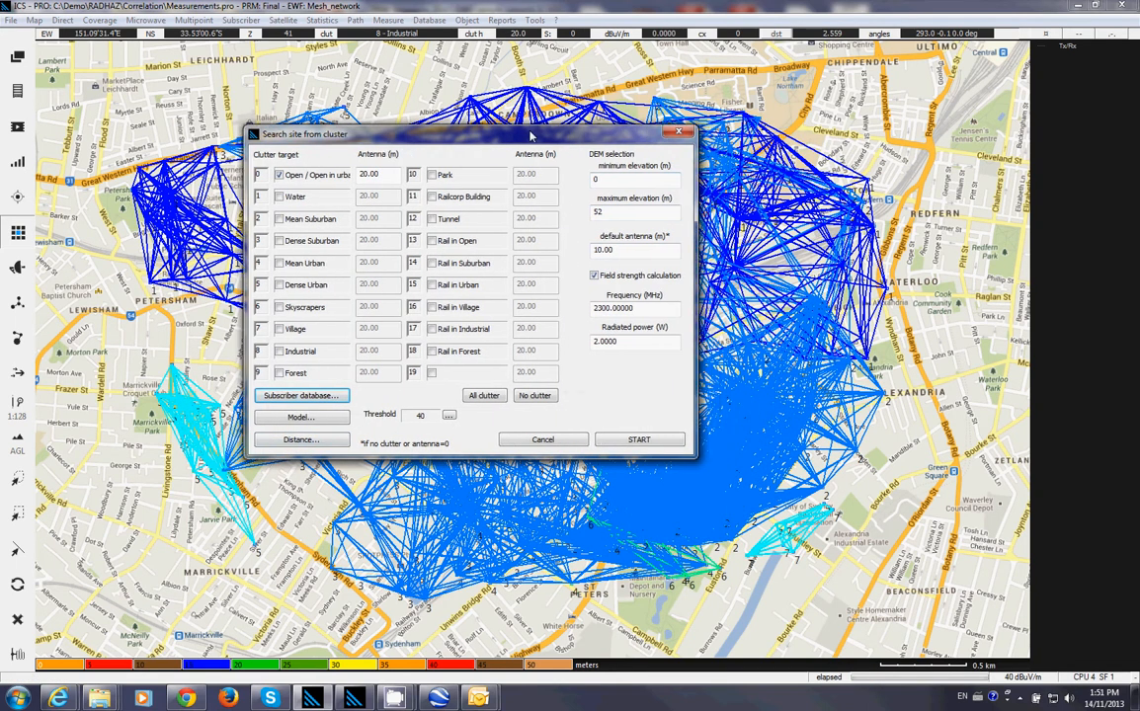
# Accept the 1.000 km limit distance and set the default antenna height to 20 m for the site search.
pyautogui.click(296, 441)
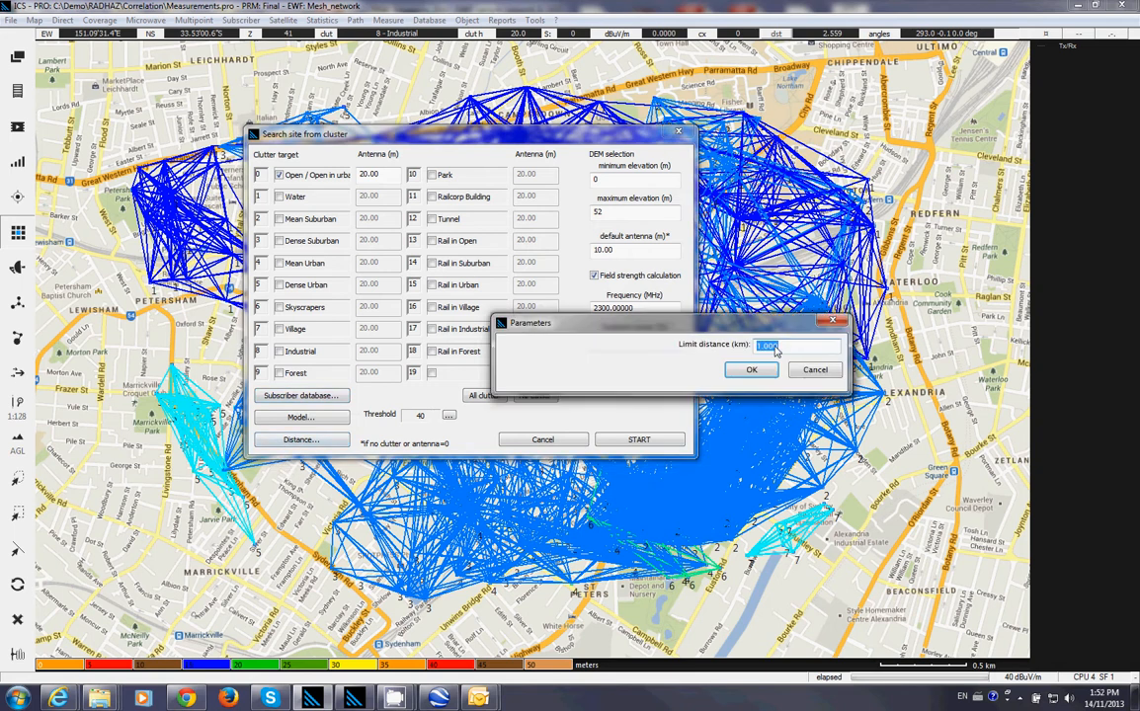
pyautogui.click(753, 371)
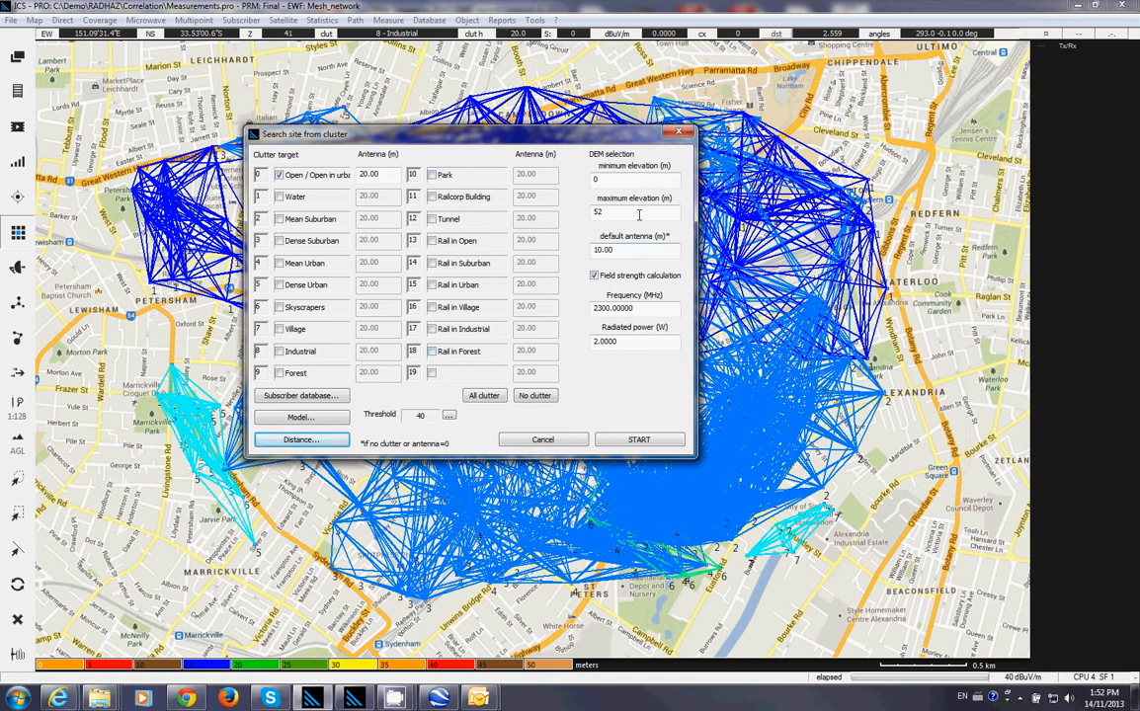
pyautogui.press('Tab')
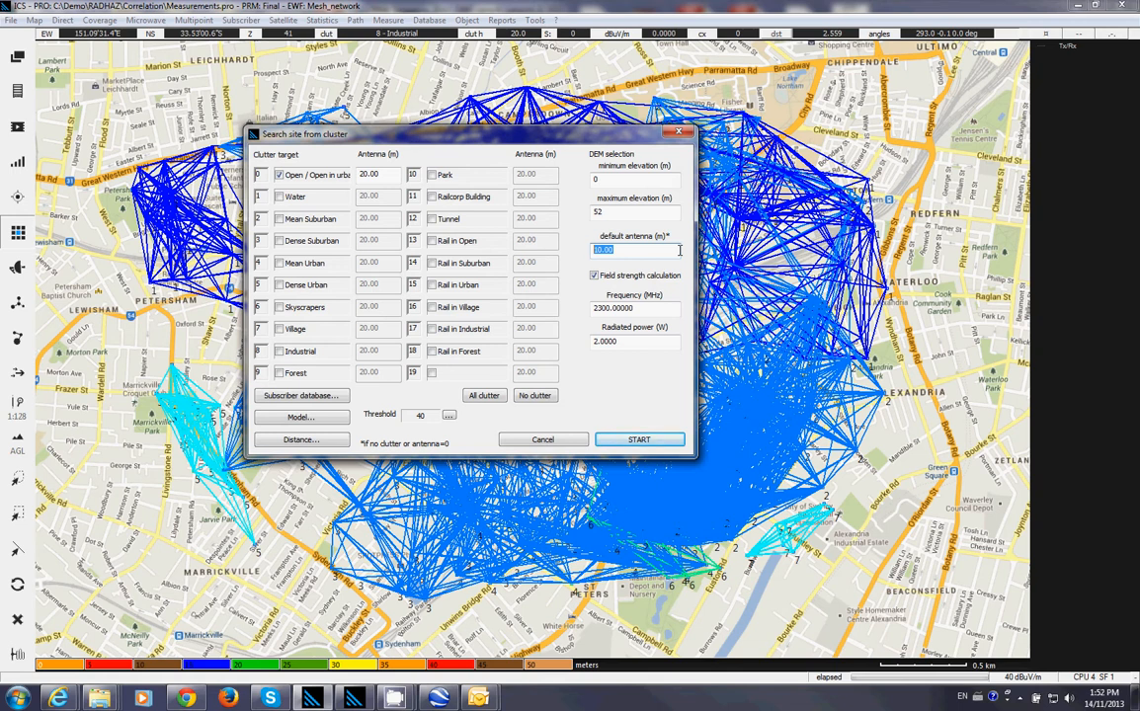
pyautogui.write('20')
pyautogui.press('Tab')
pyautogui.moveTo(639, 309); pyautogui.dragTo(534, 296)
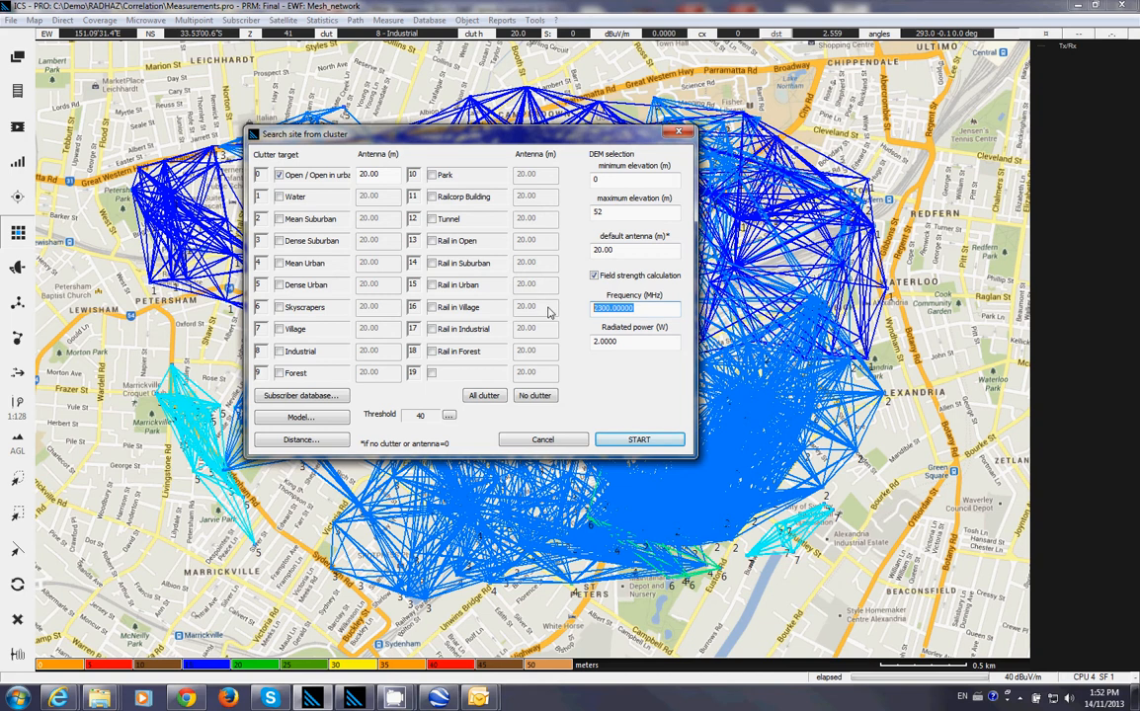
# Set the radiated power to 4 W at 2300 MHz and start the site search from clusters.
pyautogui.moveTo(480, 134); pyautogui.dragTo(429, 94)
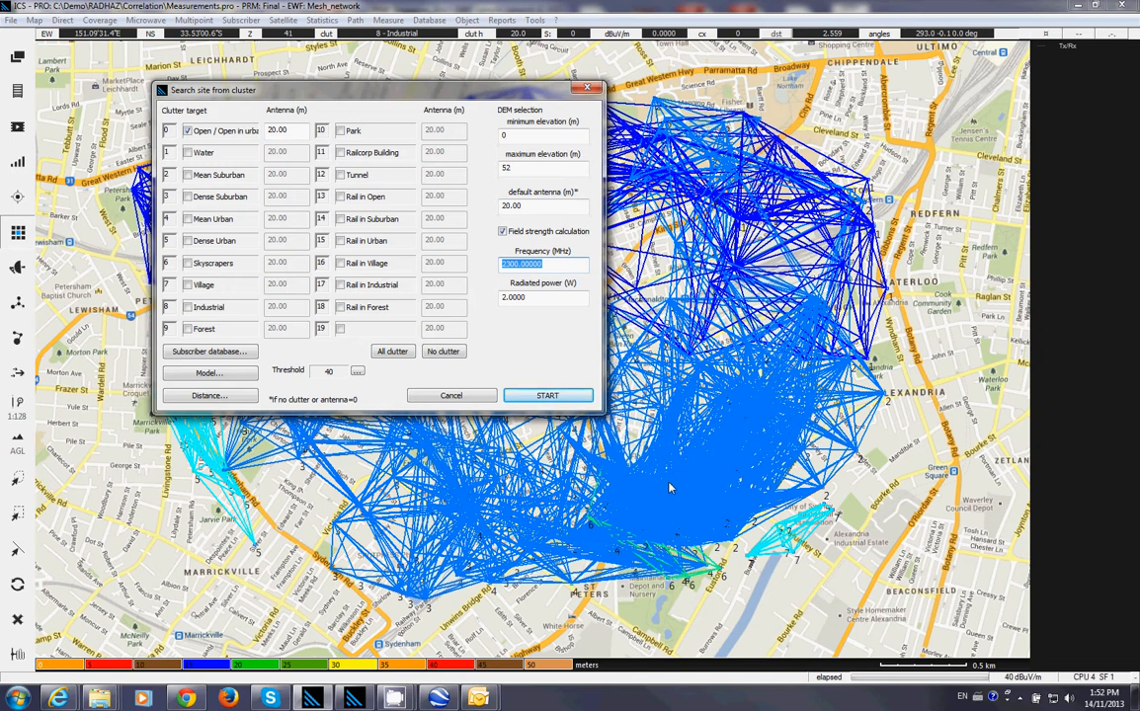
pyautogui.click(568, 265)
pyautogui.doubleClick(558, 265)
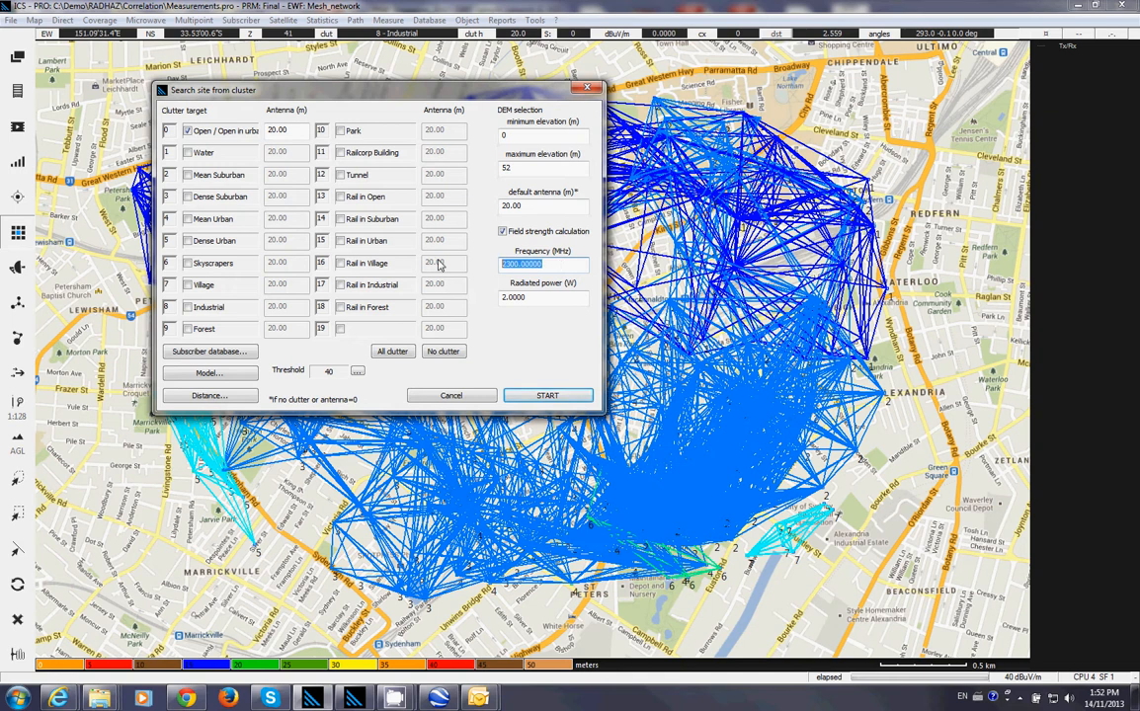
pyautogui.click(553, 298)
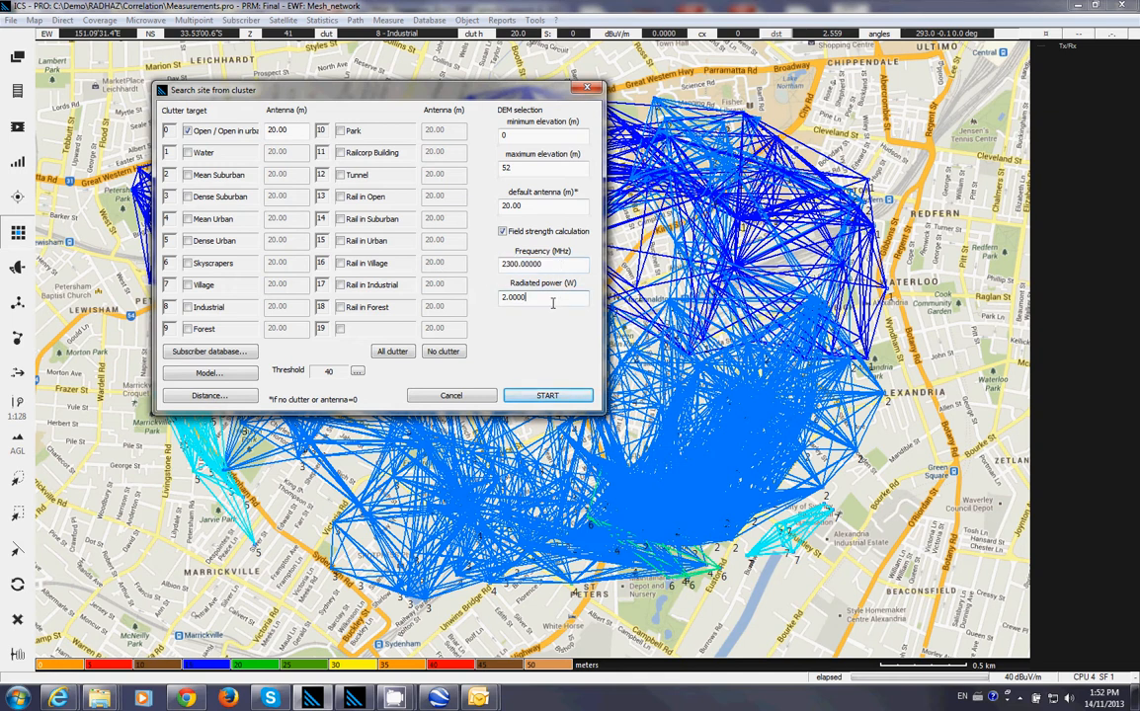
pyautogui.doubleClick(553, 298)
pyautogui.write('4')
pyautogui.click(544, 395)
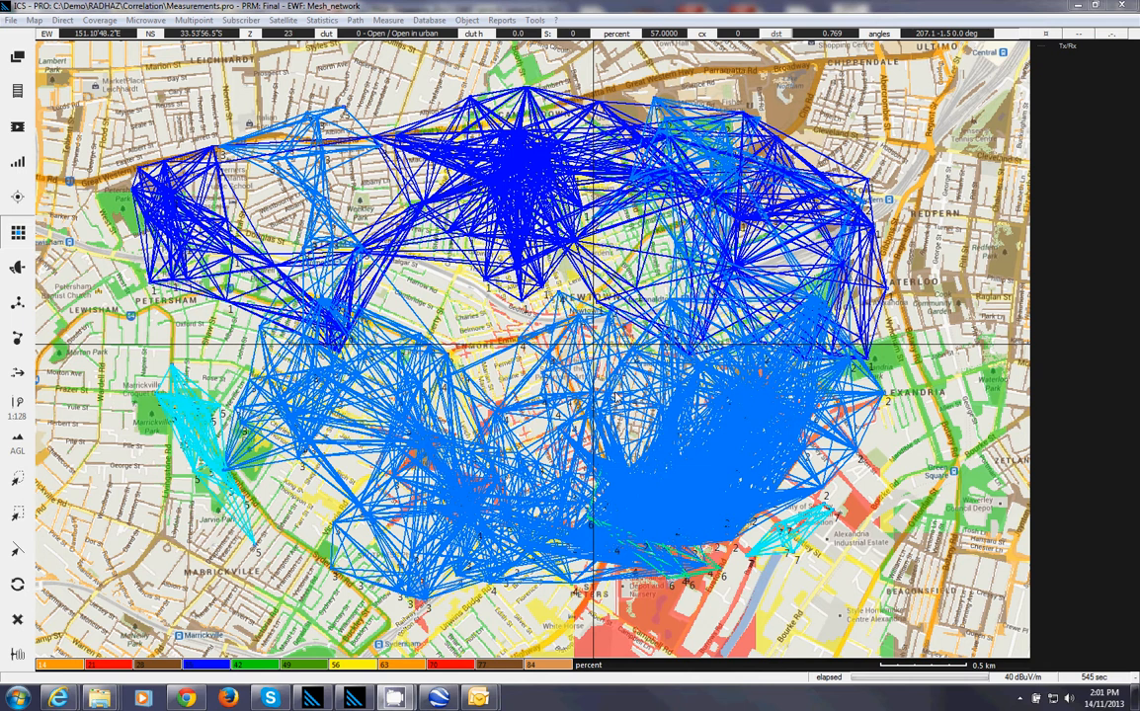
# Switch the subscriber display to location in the object properties so the cluster link lines are no longer drawn over the map.
pyautogui.moveTo(631, 393); pyautogui.dragTo(774, 504)
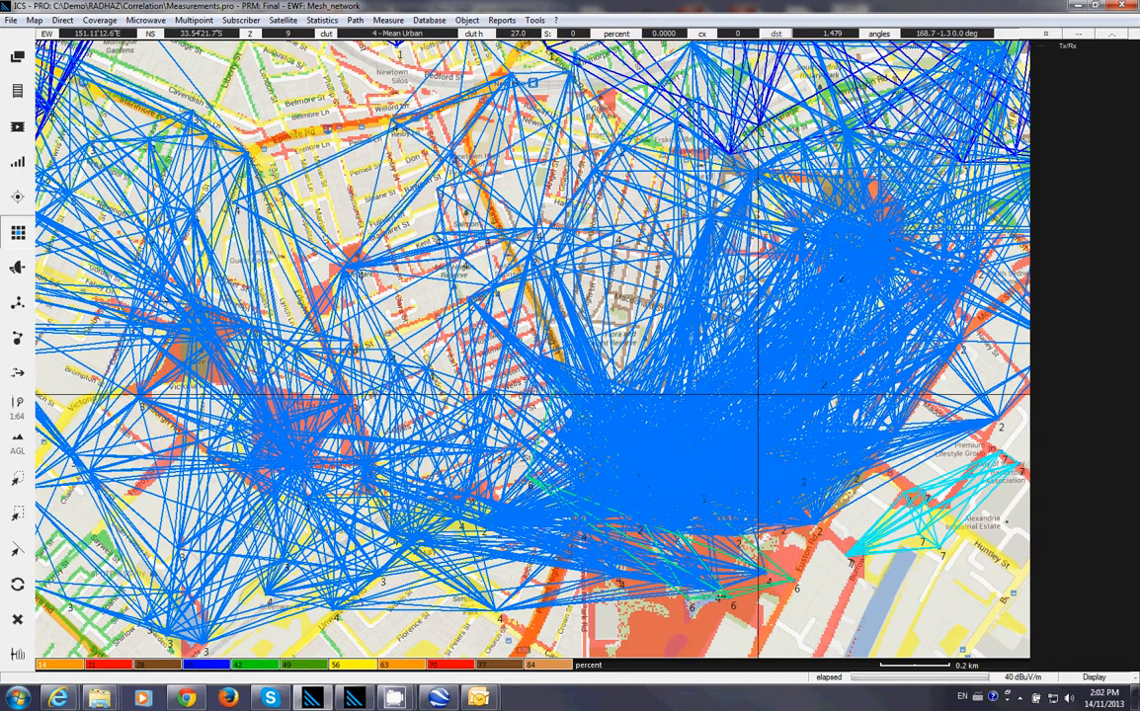
pyautogui.press('F2')
pyautogui.click(574, 539)
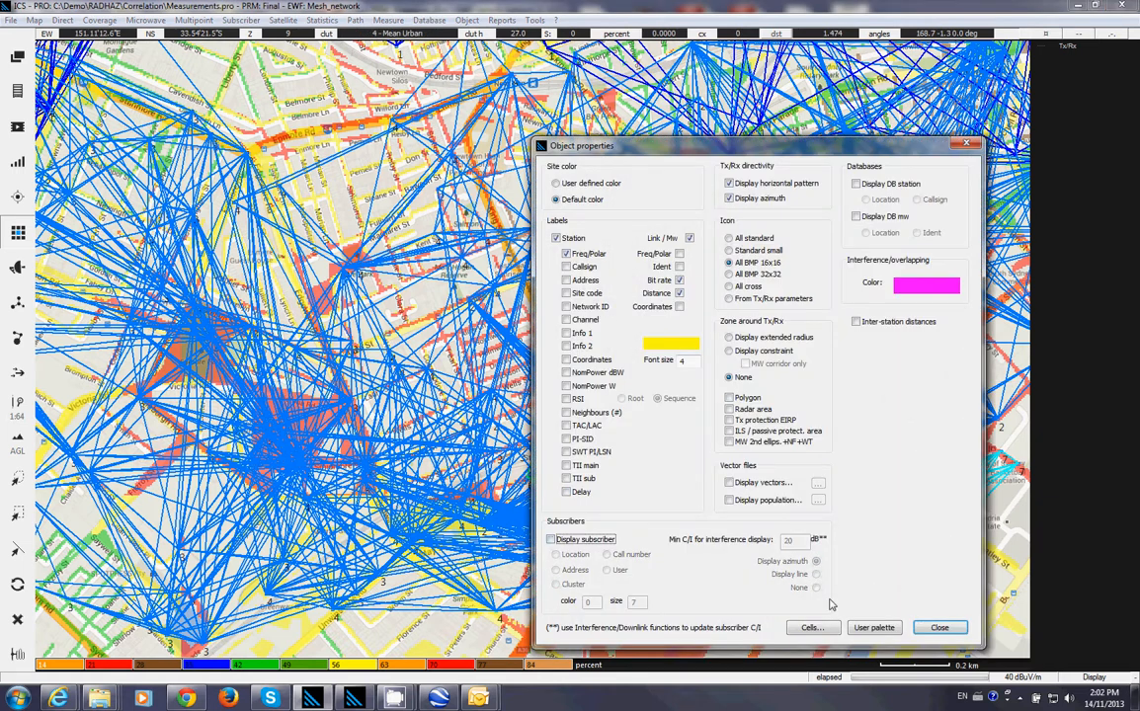
pyautogui.click(578, 539)
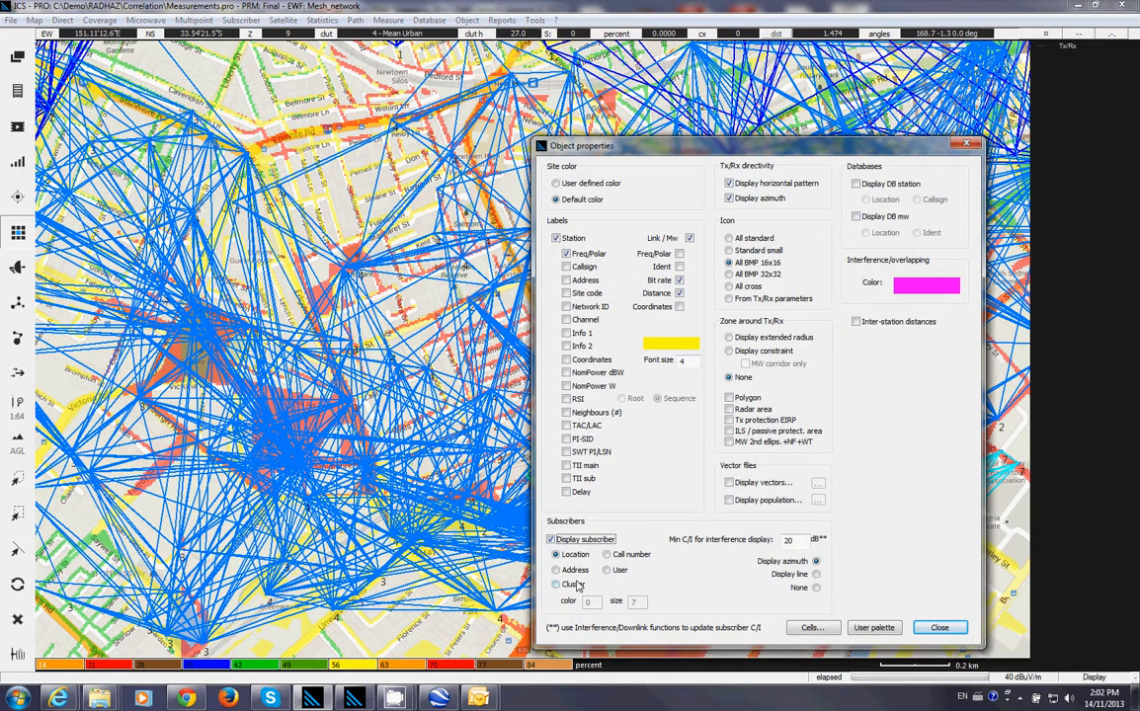
pyautogui.click(940, 627)
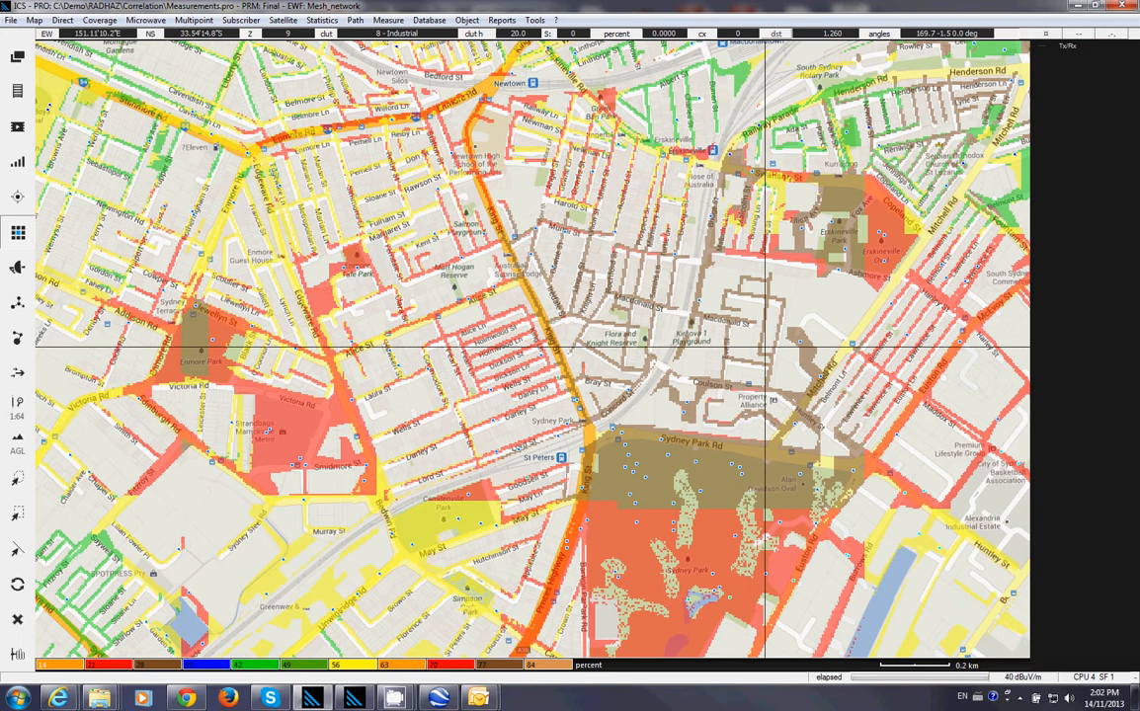
# Add a Tx/Rx station with its preset parameters between Coulson St and Sydney Park Rd, just north of Sydney Park.
pyautogui.rightClick(690, 410)
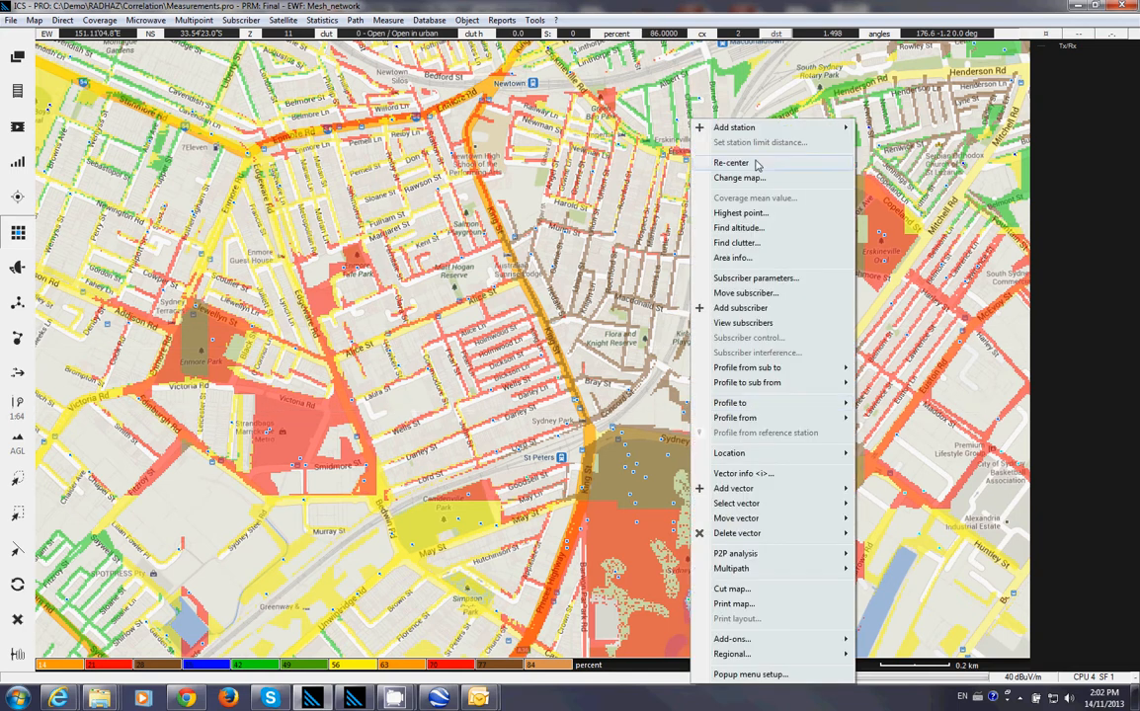
pyautogui.moveTo(693, 123)
pyautogui.click(877, 129)
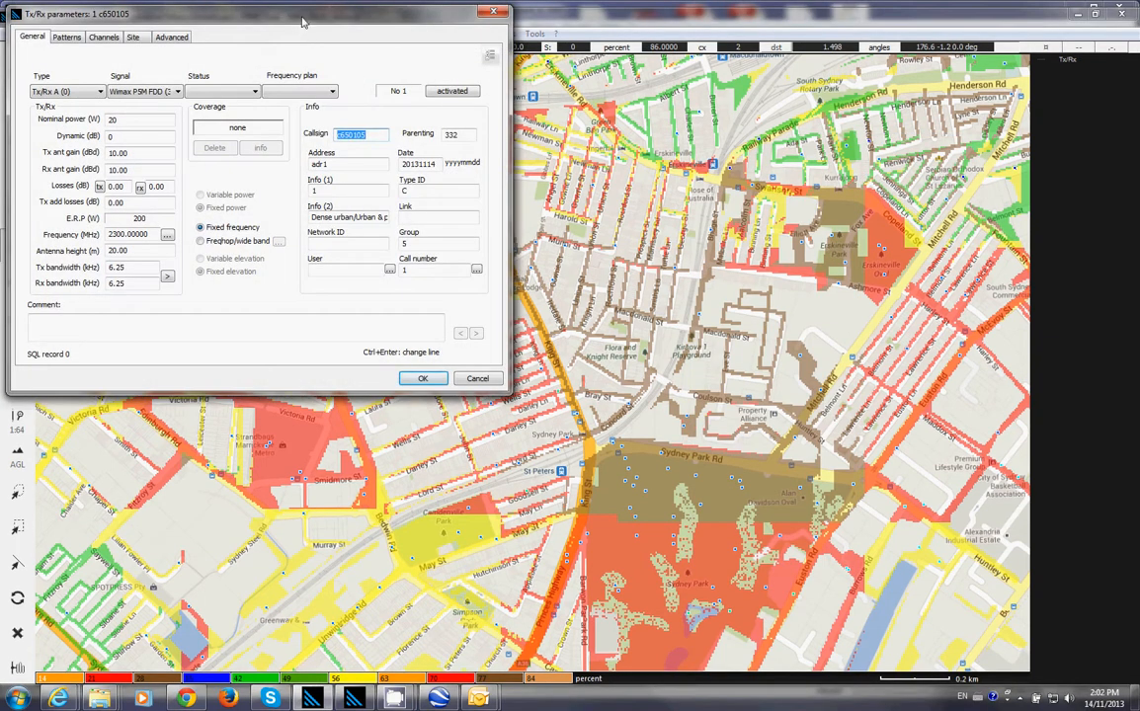
pyautogui.moveTo(275, 16); pyautogui.dragTo(495, 121)
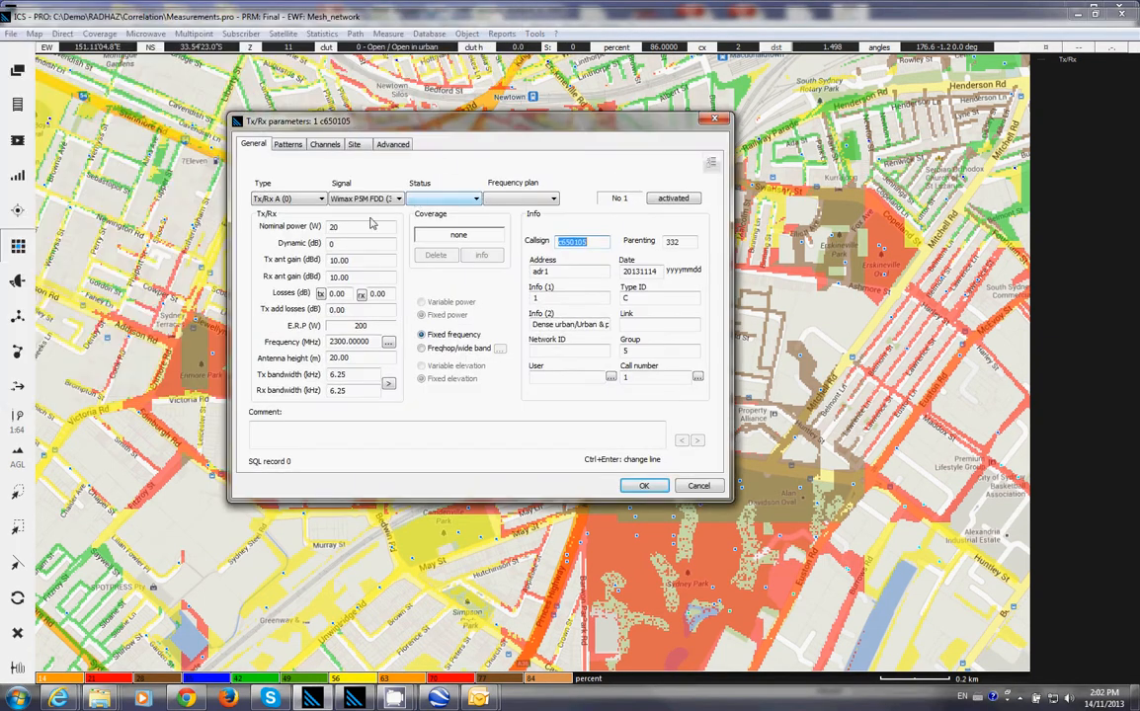
pyautogui.click(652, 485)
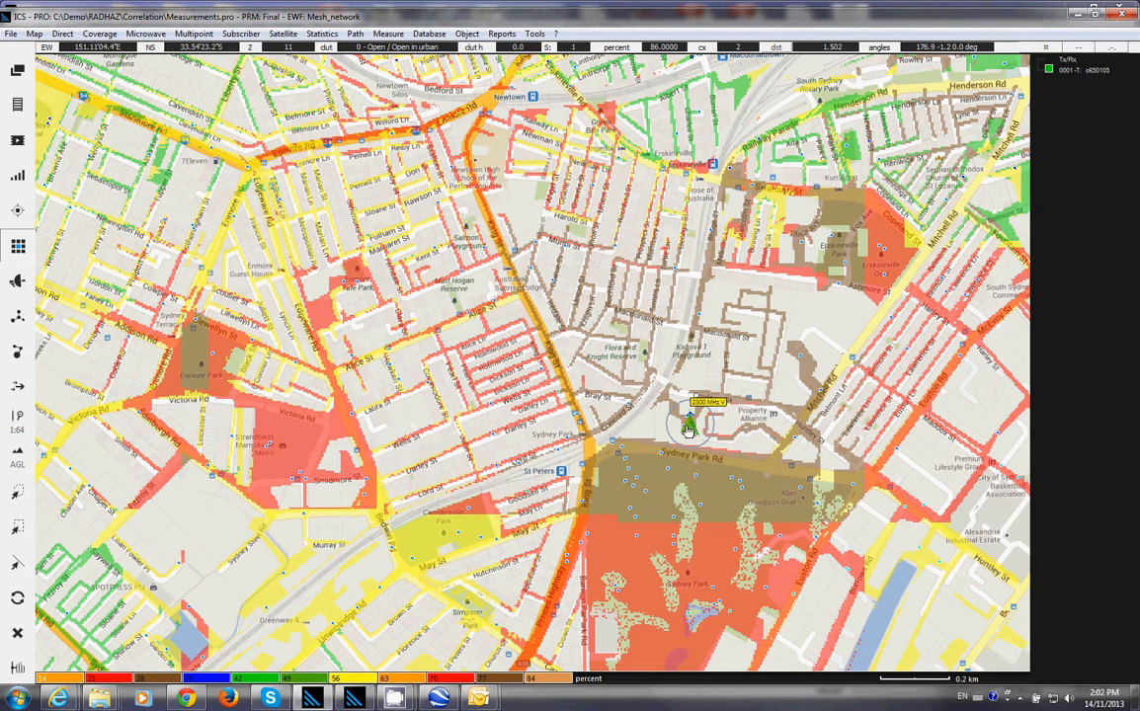
# Launch the station-to-subscriber cluster connections function for the stations placed across the mesh network.
pyautogui.scroll(-1, 674, 449)
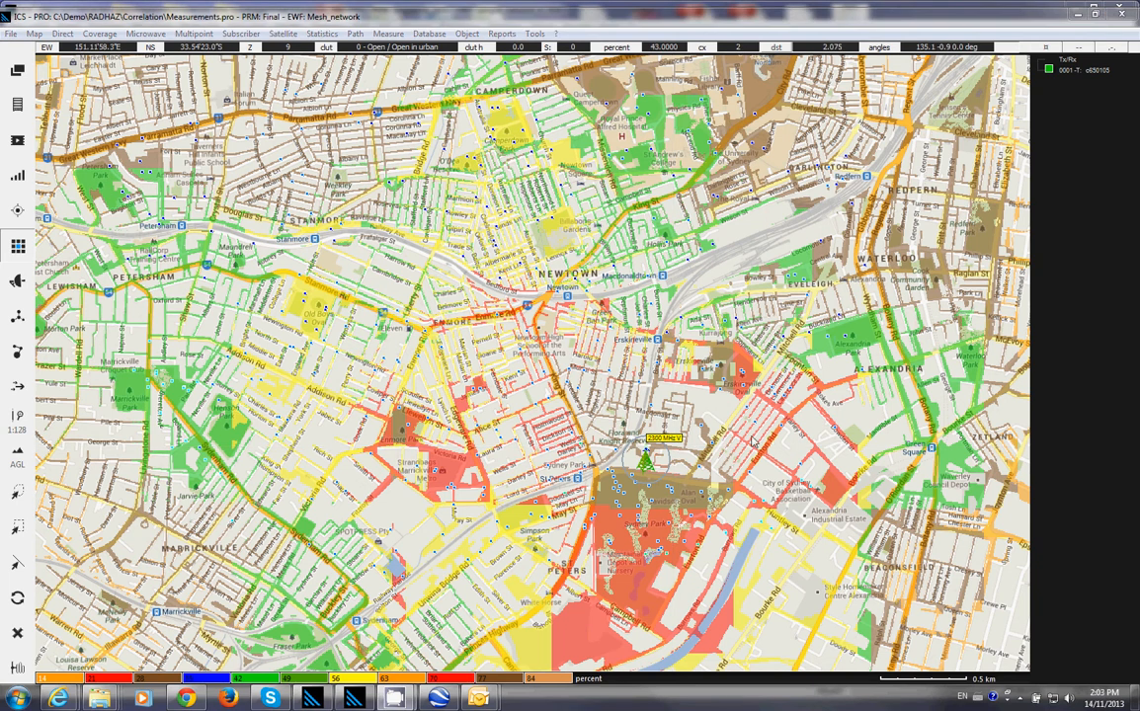
pyautogui.scroll(-1, 599, 370)
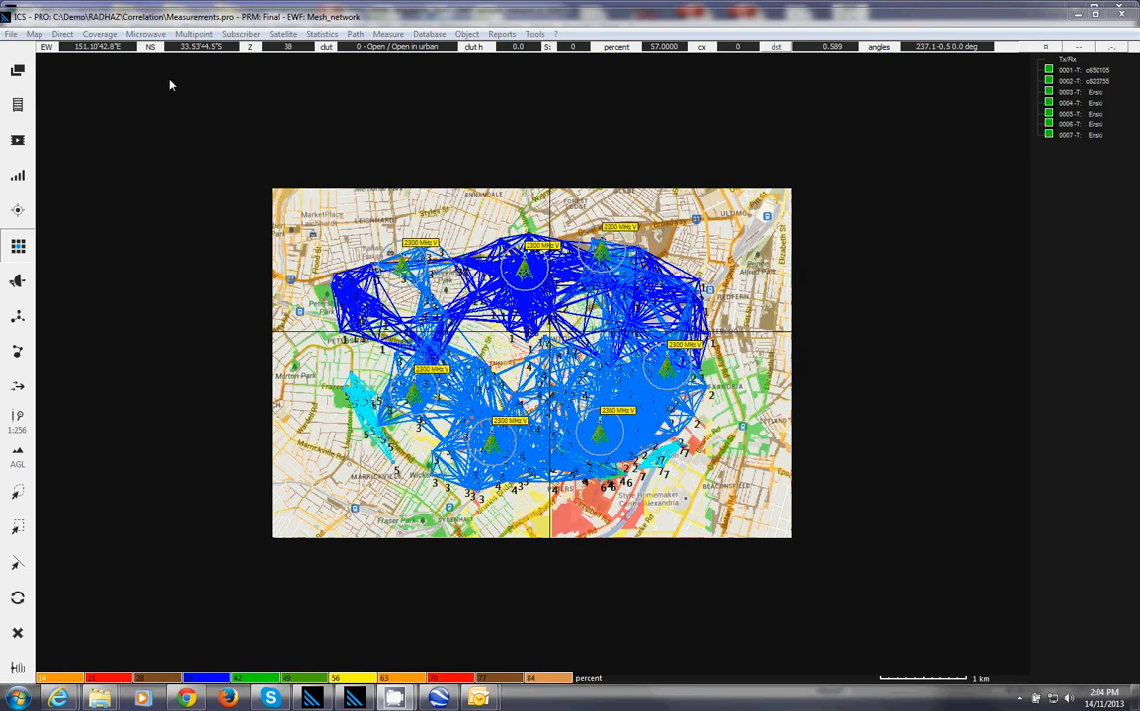
pyautogui.click(255, 34)
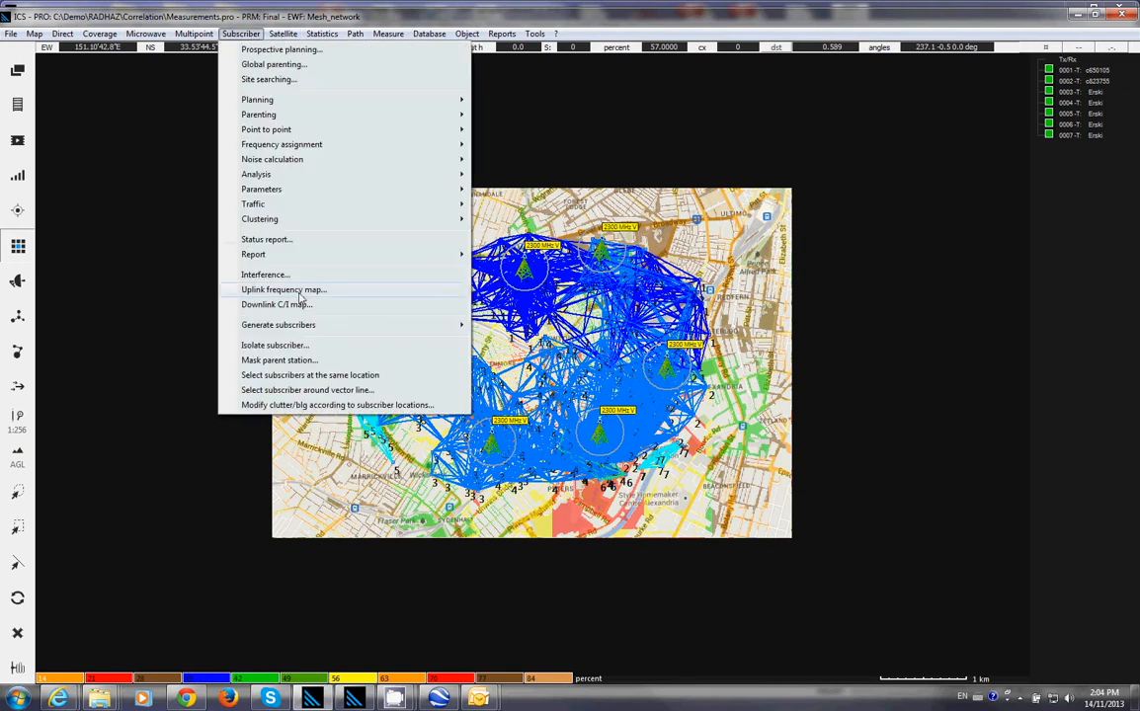
pyautogui.moveTo(265, 219)
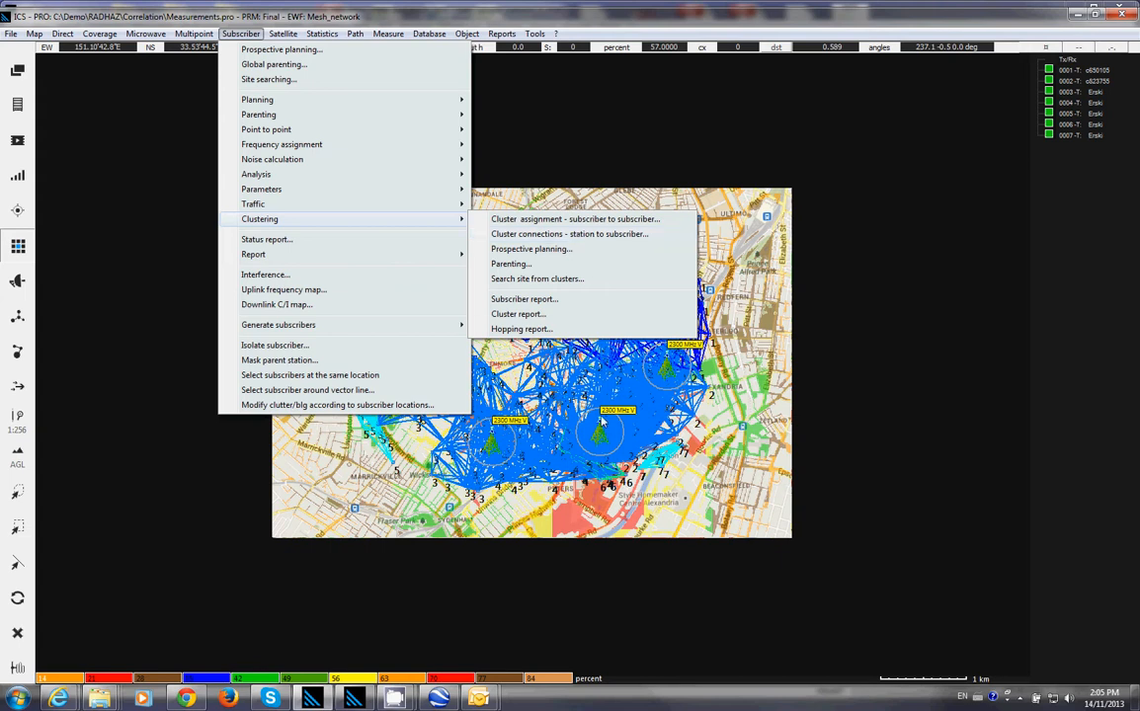
pyautogui.click(573, 242)
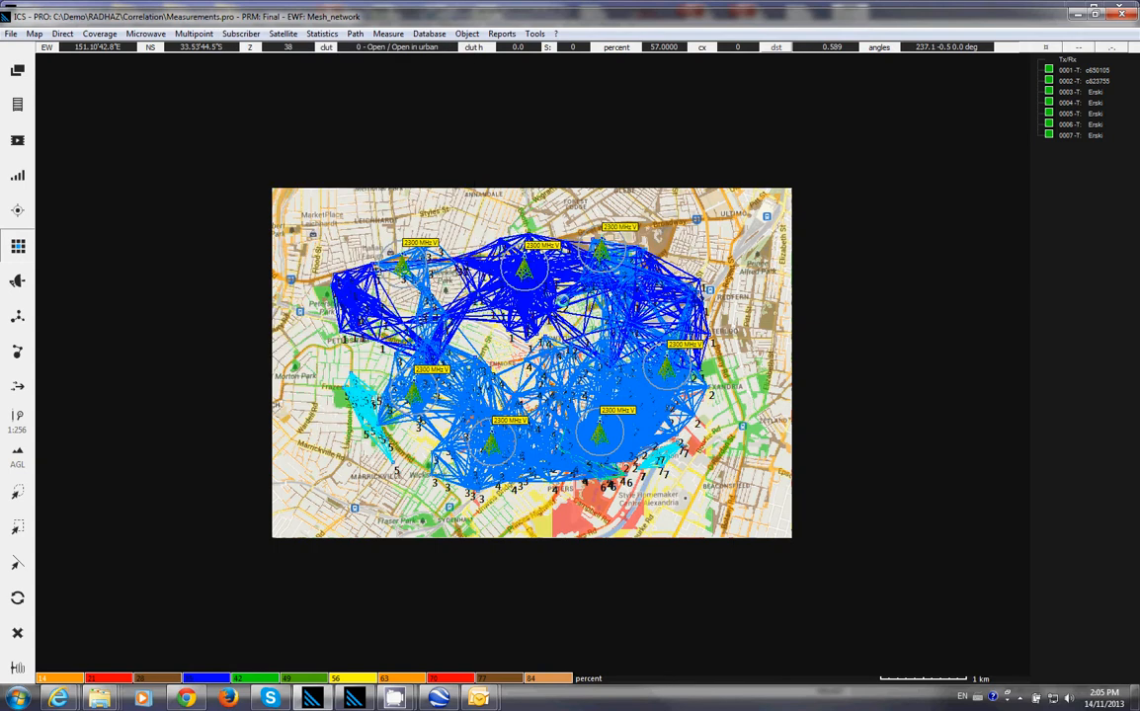